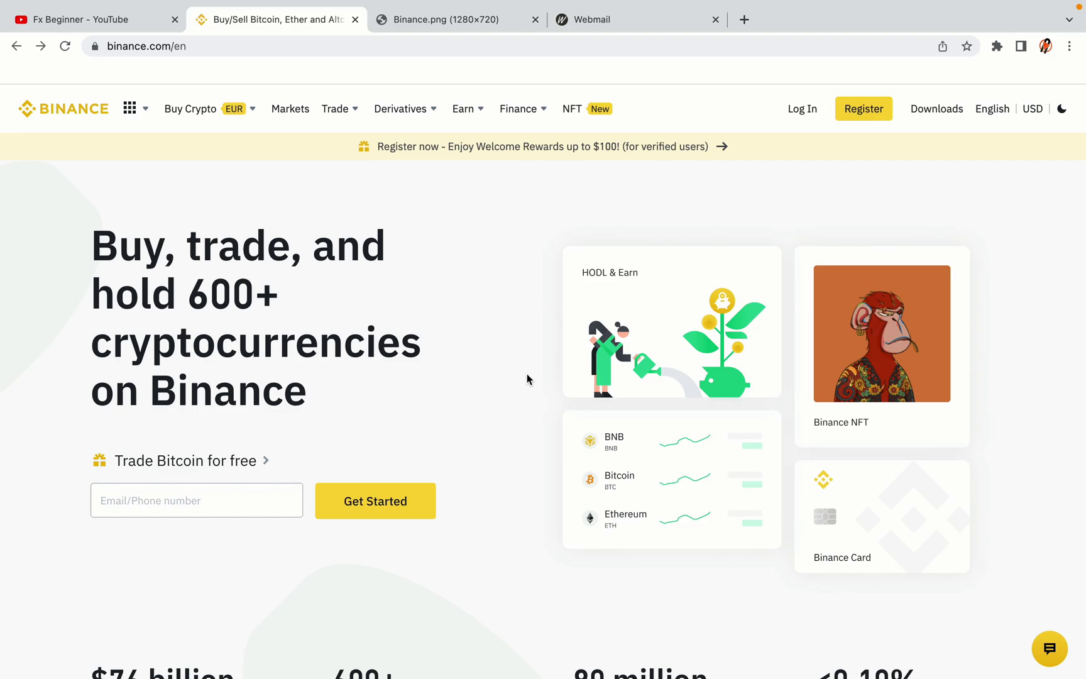
- Look through the Binance home page from the welcome section down to the help and sign-up sections
scroll(527, 375, "down", 5)
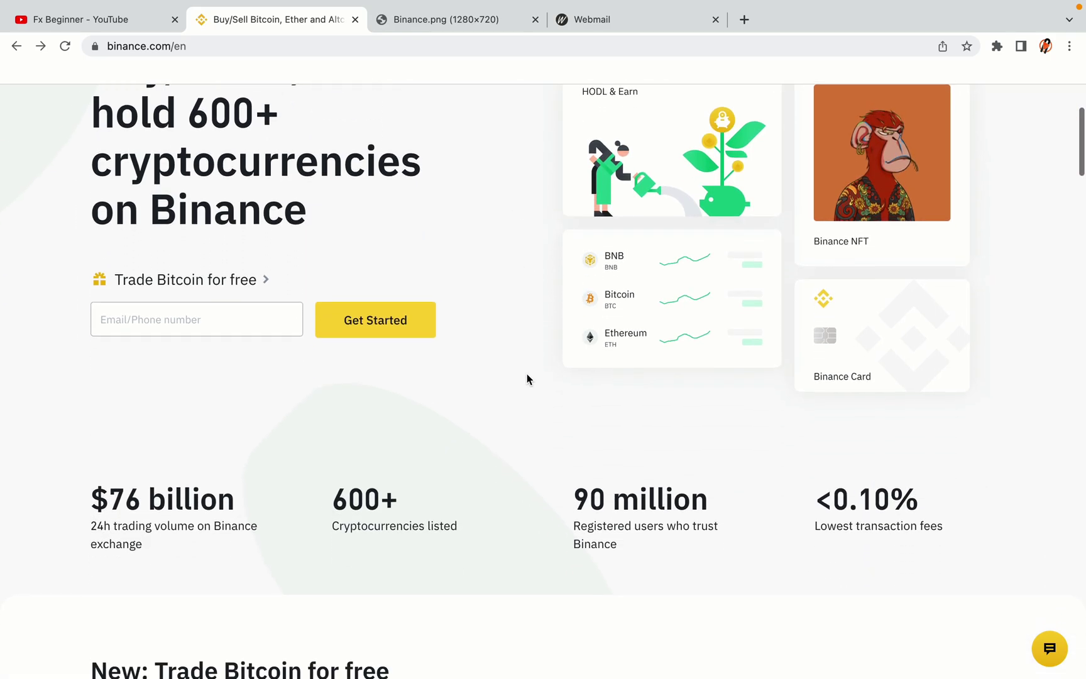
scroll(527, 377, "down", 5)
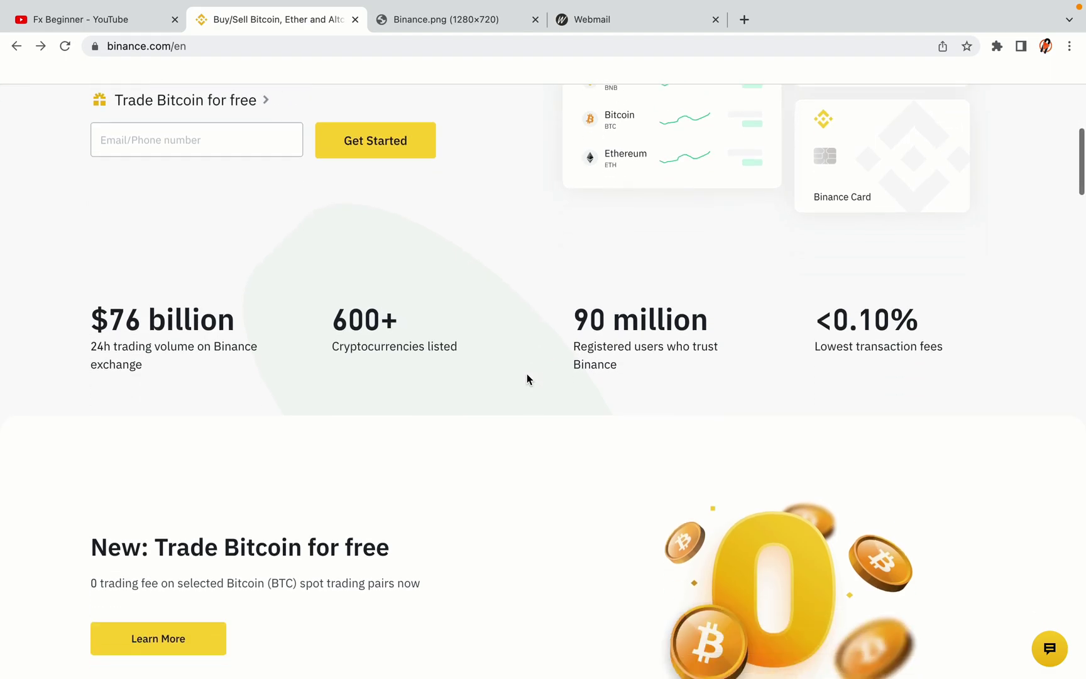
scroll(527, 379, "down", 1)
scroll(526, 379, "up", 3)
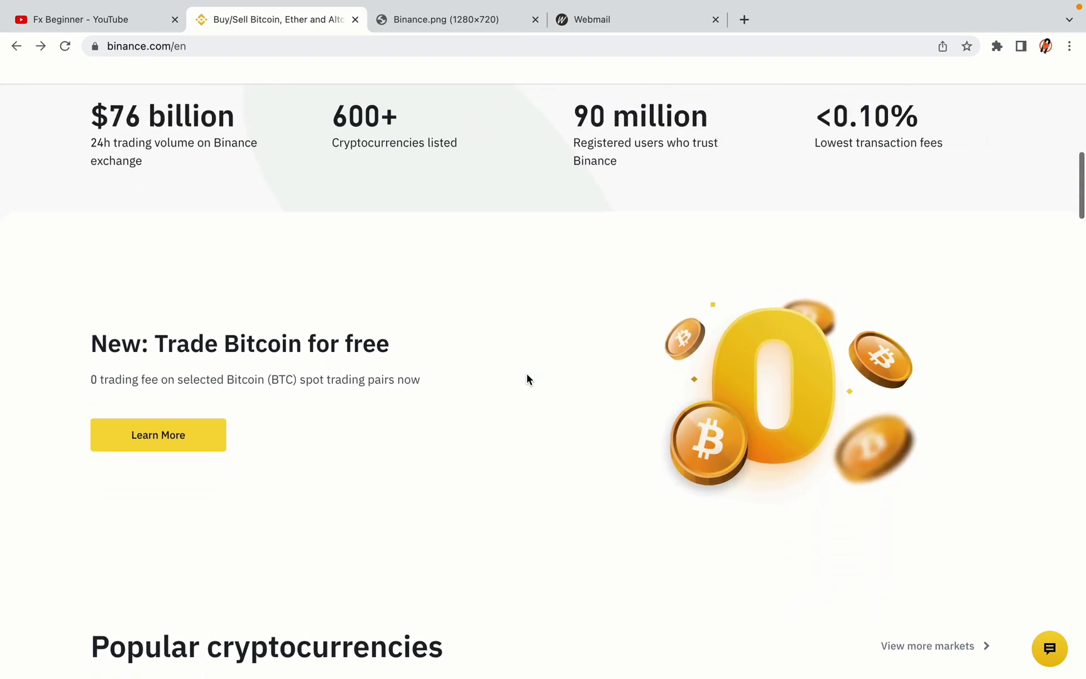
scroll(526, 379, "down", 8)
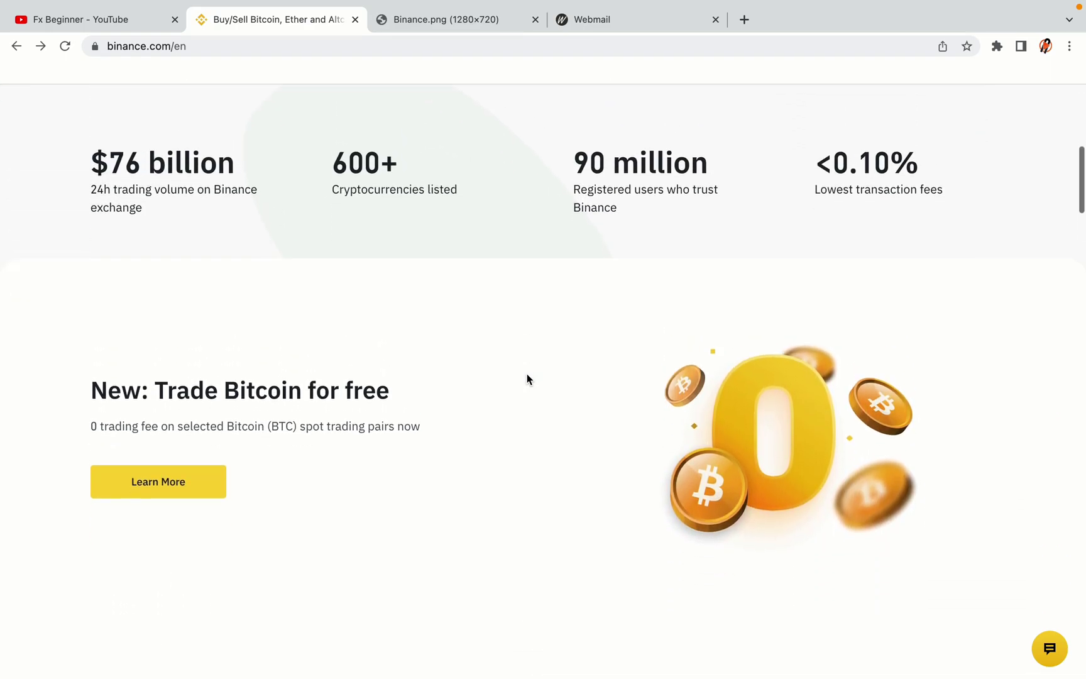
scroll(527, 378, "down", 2)
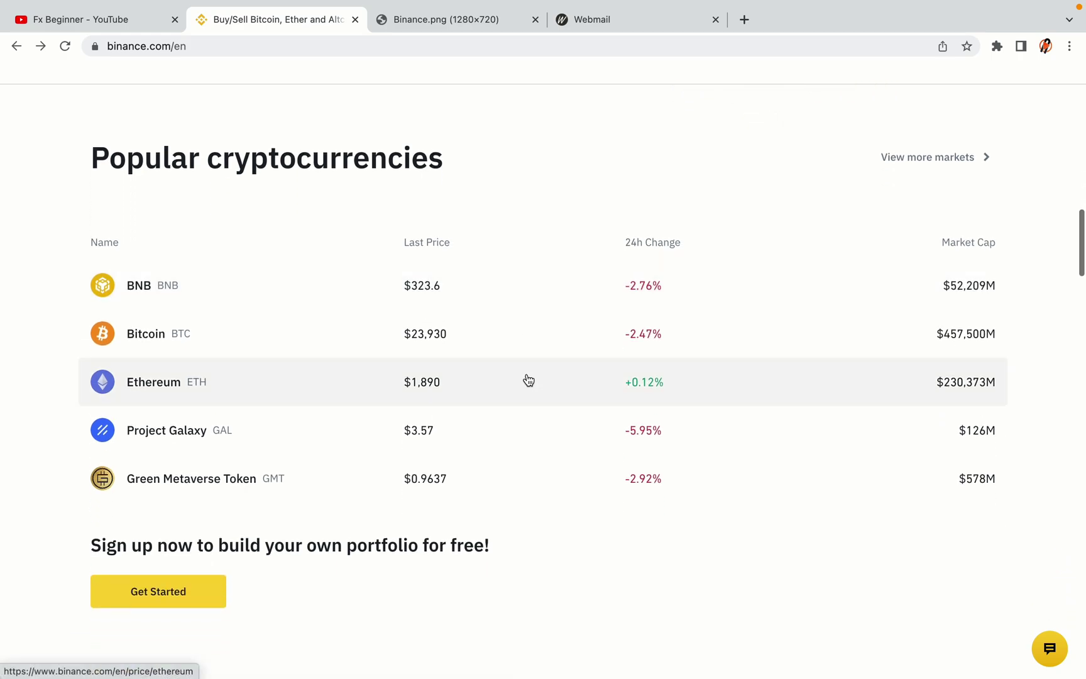
scroll(528, 380, "down", 9)
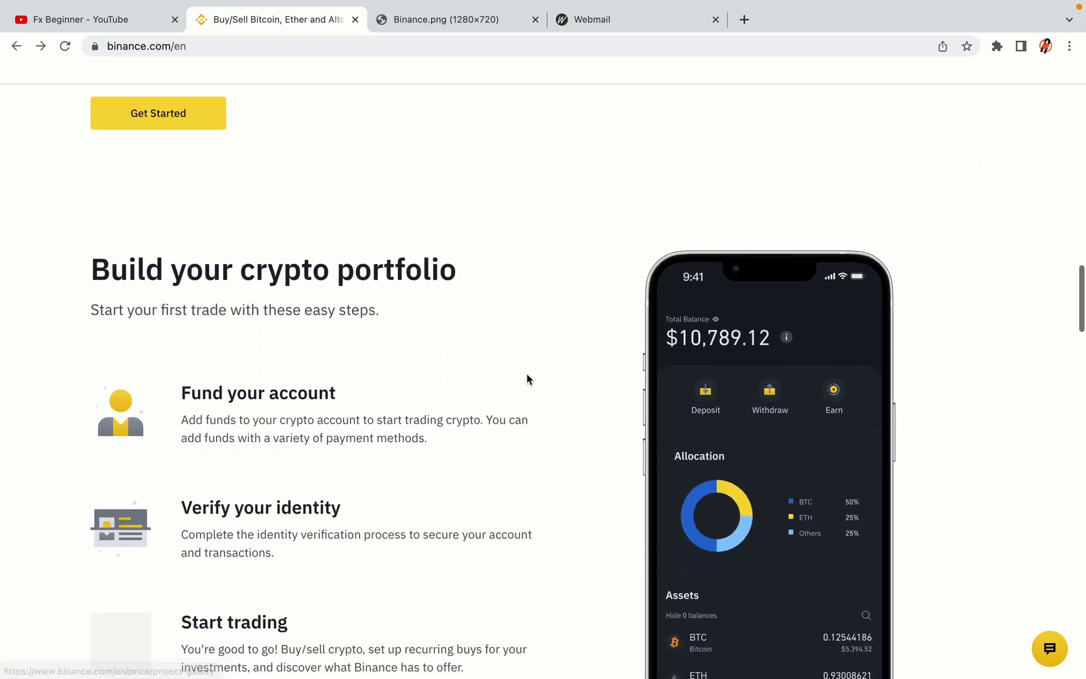
scroll(526, 379, "down", 1)
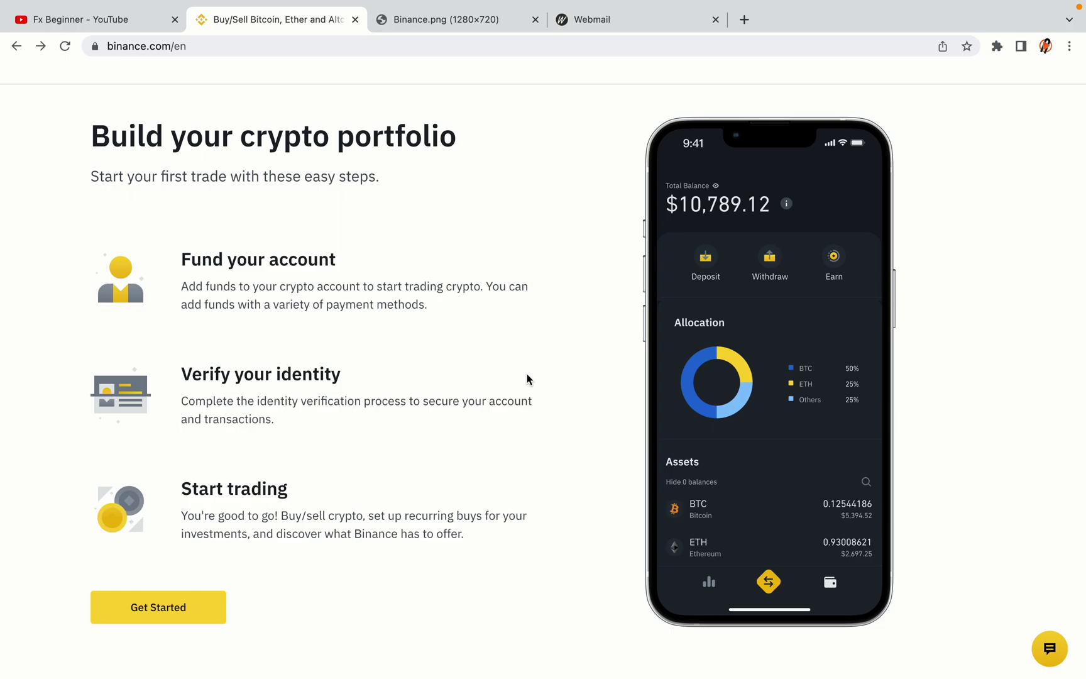
scroll(527, 379, "down", 10)
scroll(528, 379, "down", 9)
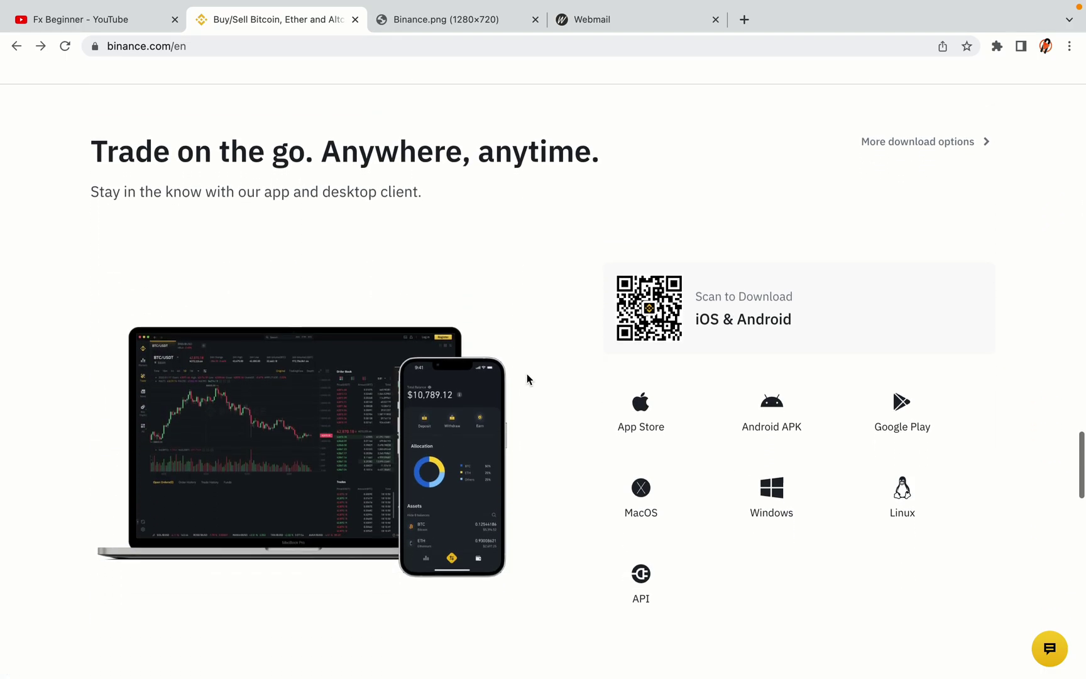
scroll(527, 379, "down", 8)
scroll(526, 374, "down", 2)
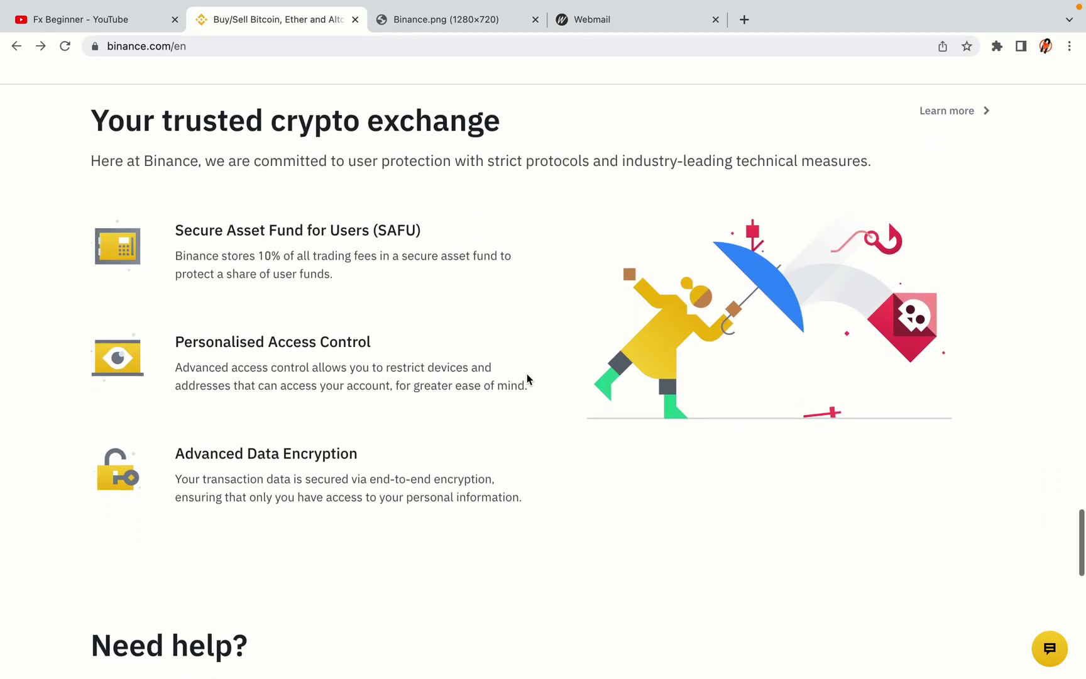
scroll(527, 374, "down", 7)
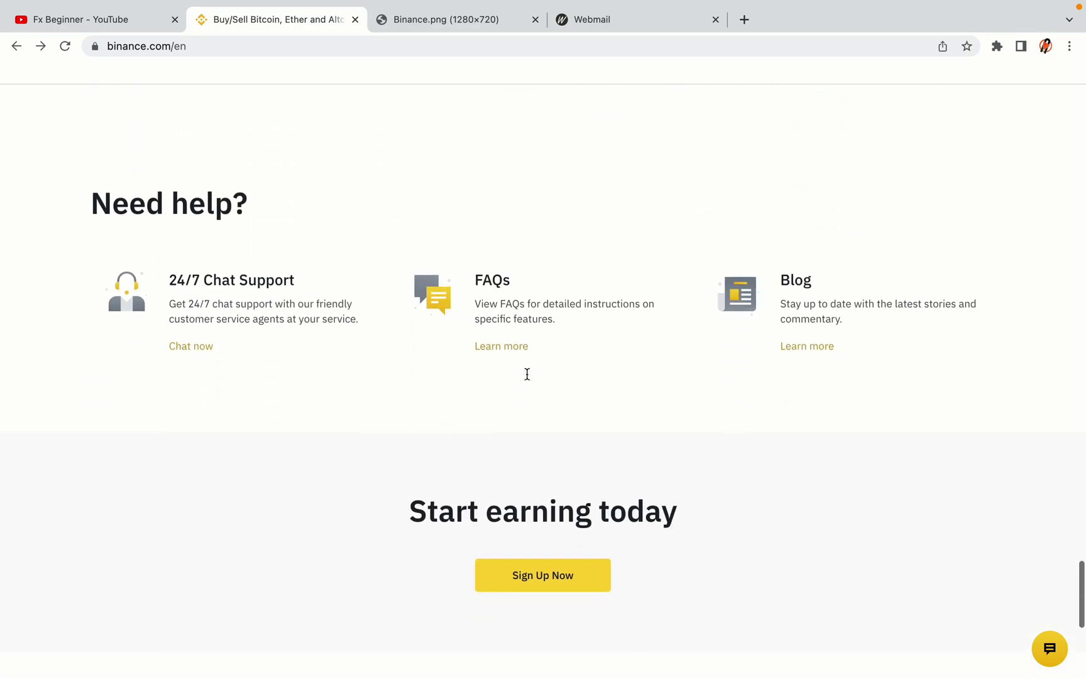
scroll(526, 374, "up", 4)
scroll(527, 376, "up", 20)
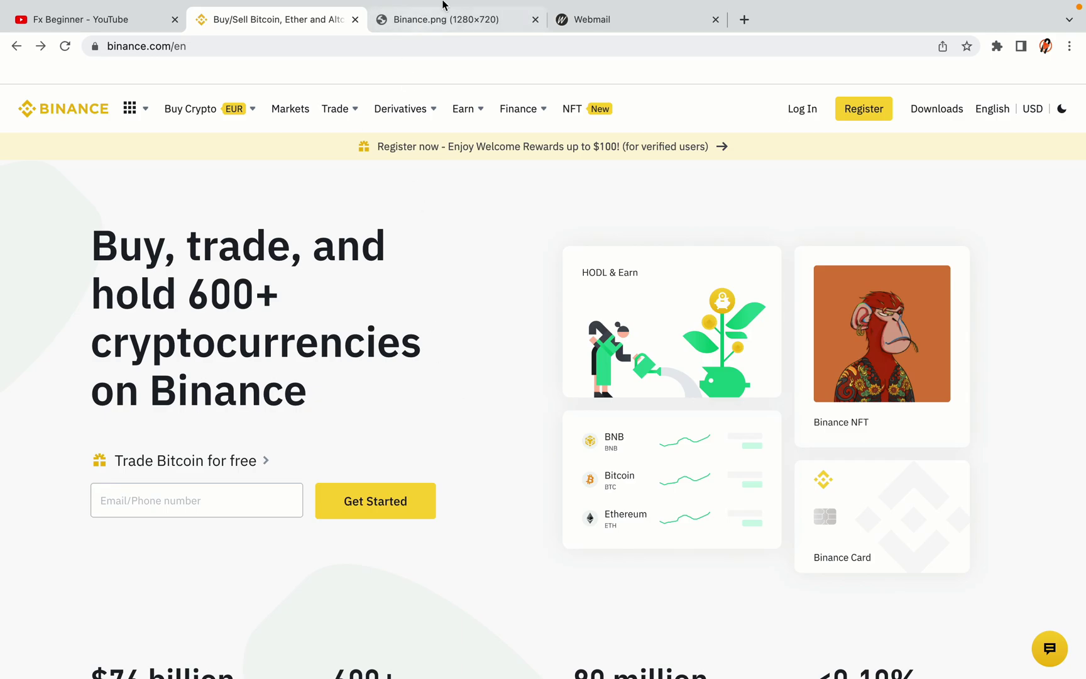
left_click(454, 17)
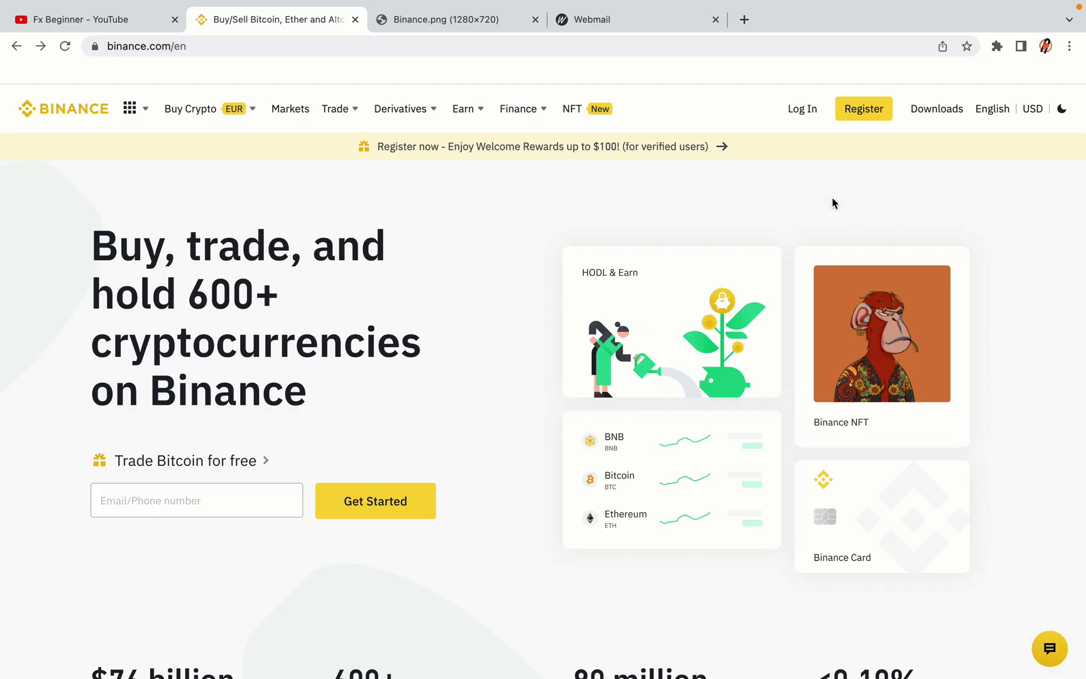
- Register a personal Binance account by email, entering the email address and password and agreeing to the Terms of Service and Privacy Policy
left_click(873, 116)
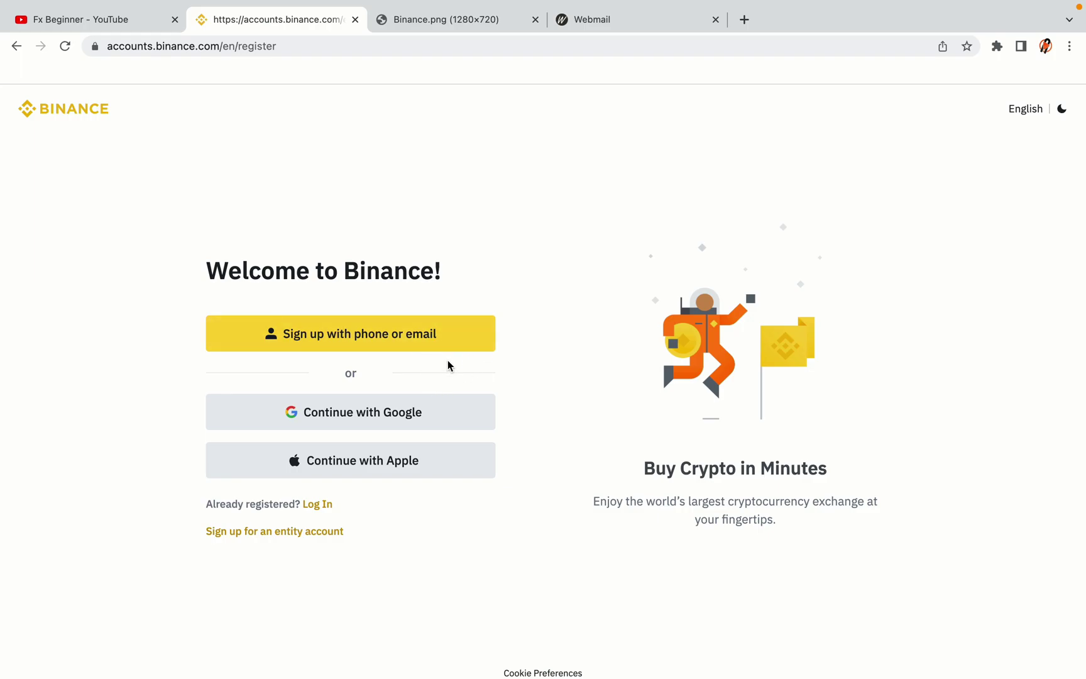
left_click(447, 343)
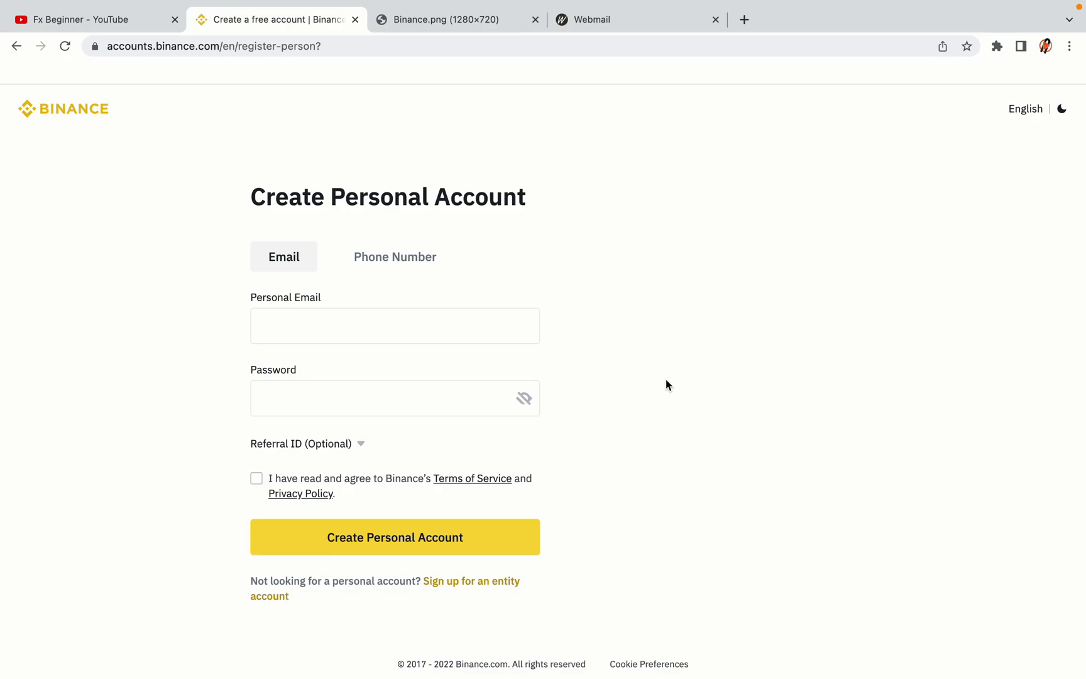
left_click(499, 395)
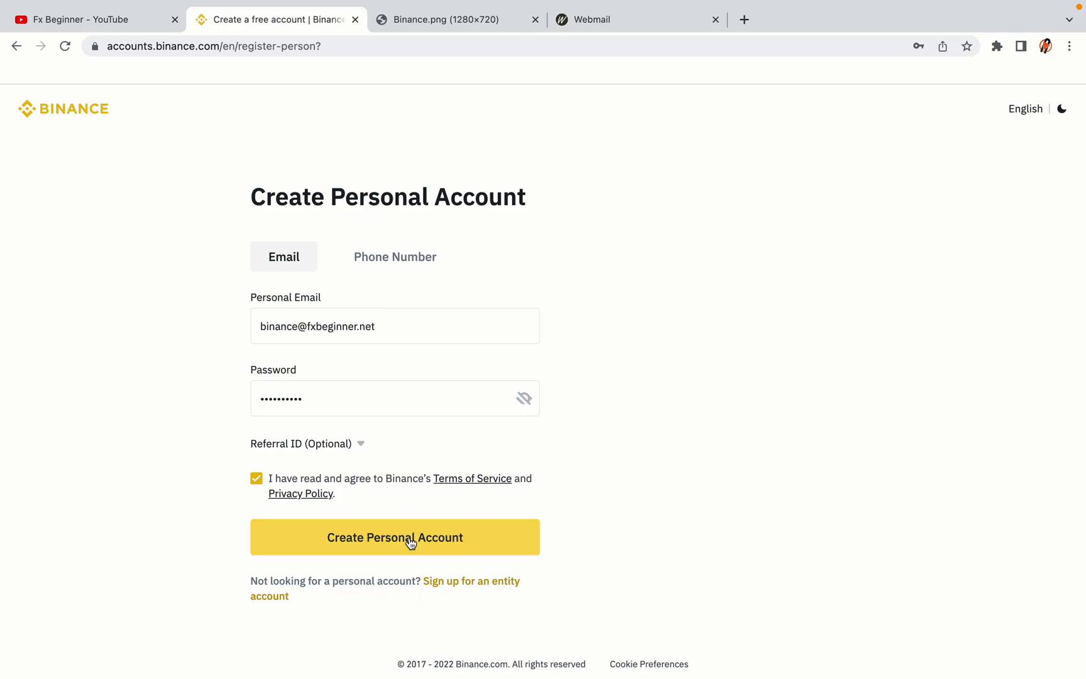
left_click(415, 545)
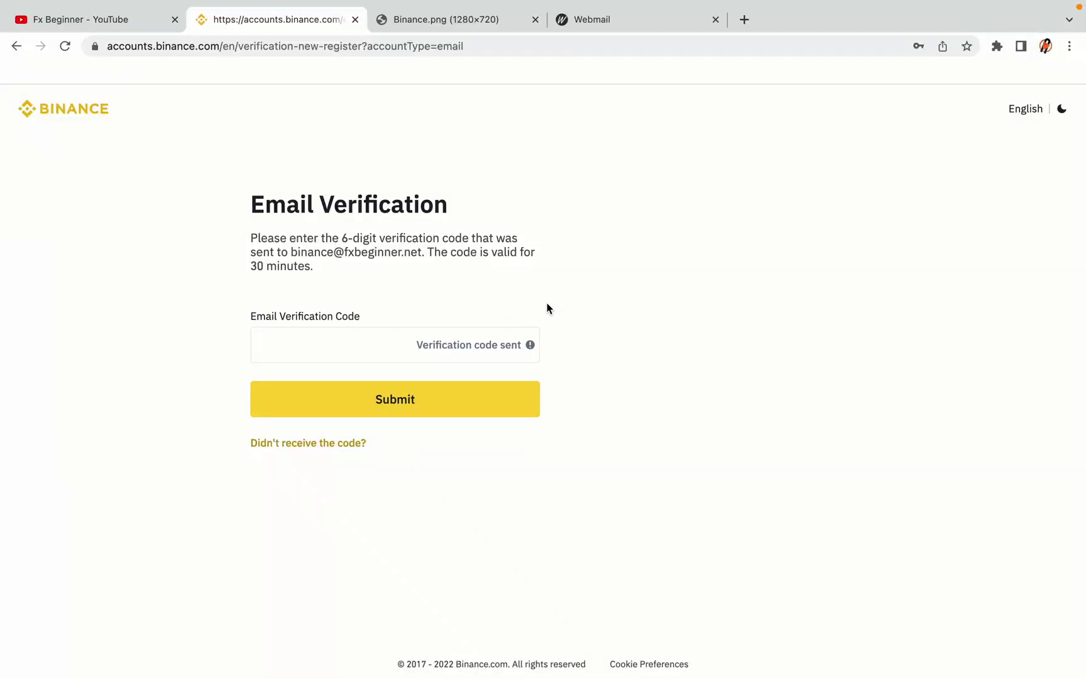
- Switch to Webmail and open the Binance registration confirmation email at its account activation code
left_click_drag(616, 19, 435, 19)
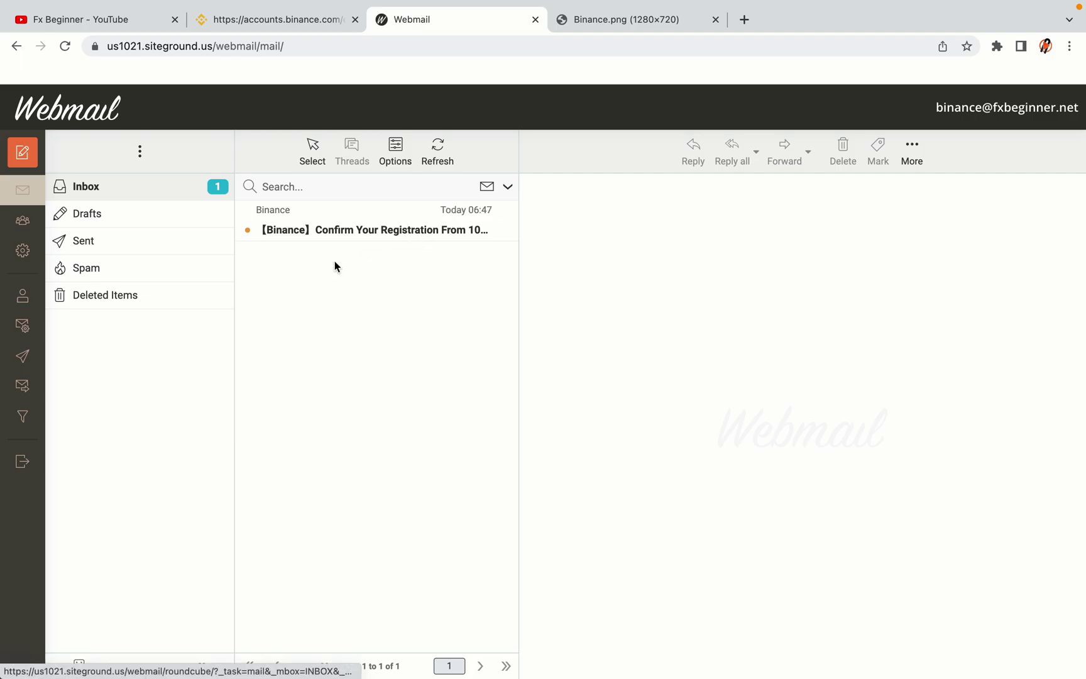
left_click(380, 230)
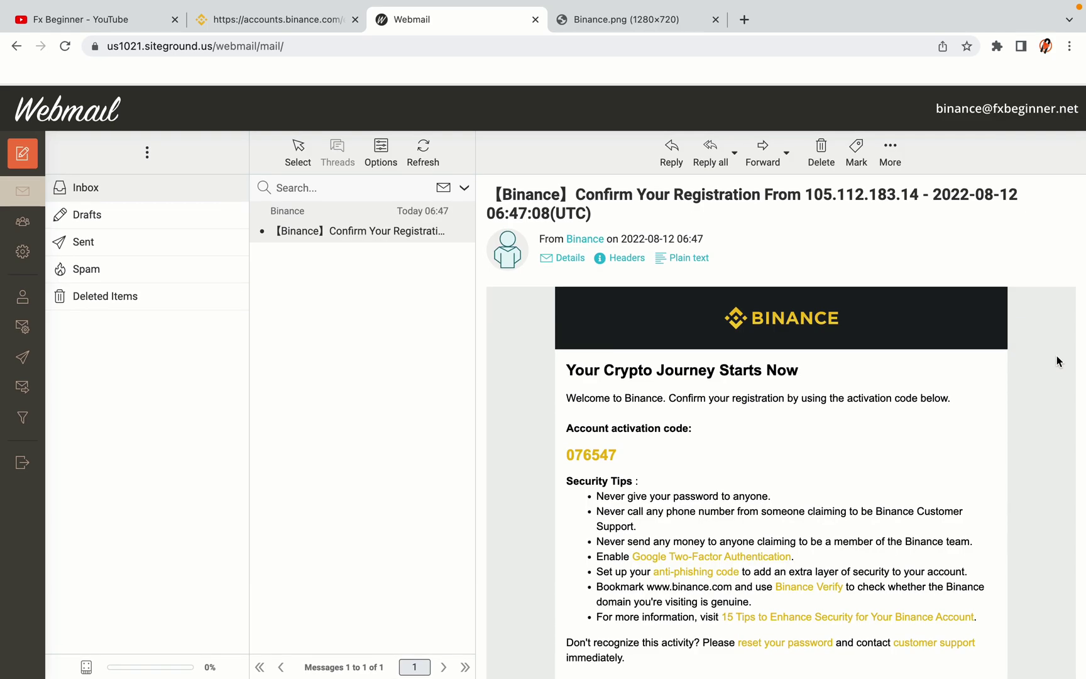
scroll(814, 358, "down", 1)
scroll(813, 362, "down", 3)
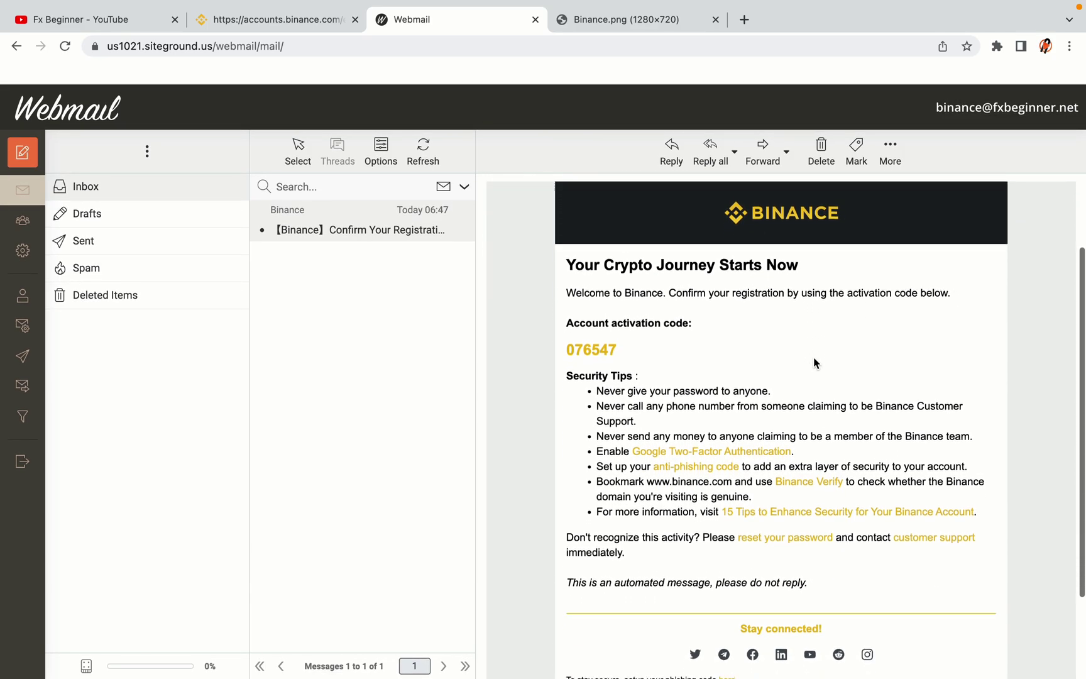
scroll(814, 362, "up", 1)
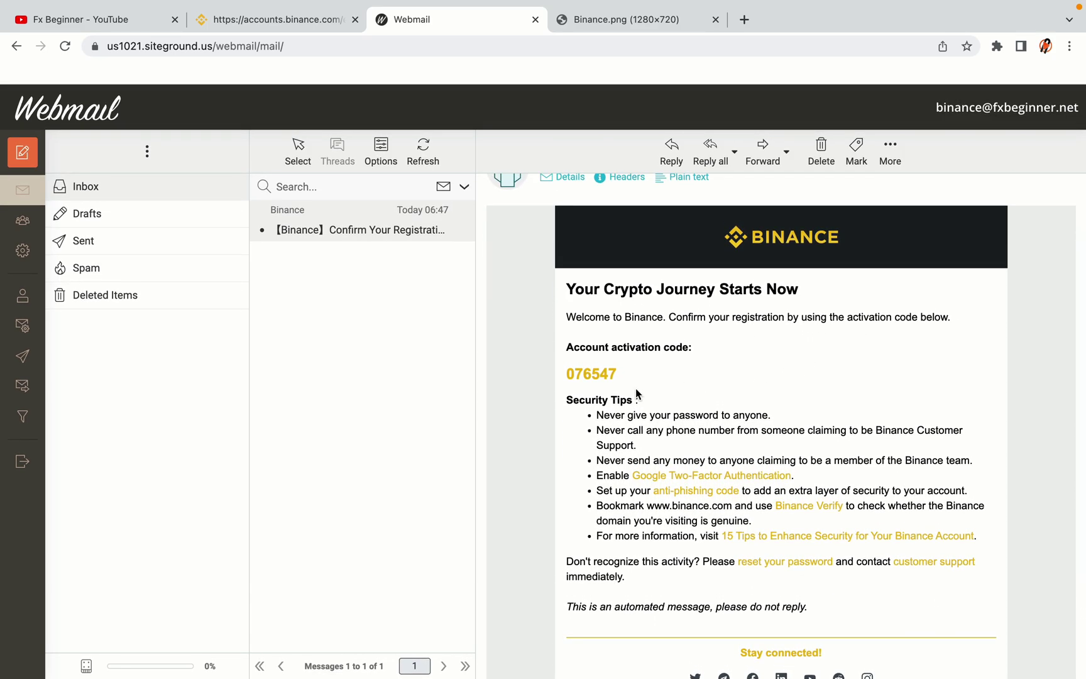
- Copy the account activation code from the confirmation email
left_click_drag(567, 374, 617, 373)
left_click(624, 377)
left_click_drag(567, 374, 616, 372)
right_click(604, 374)
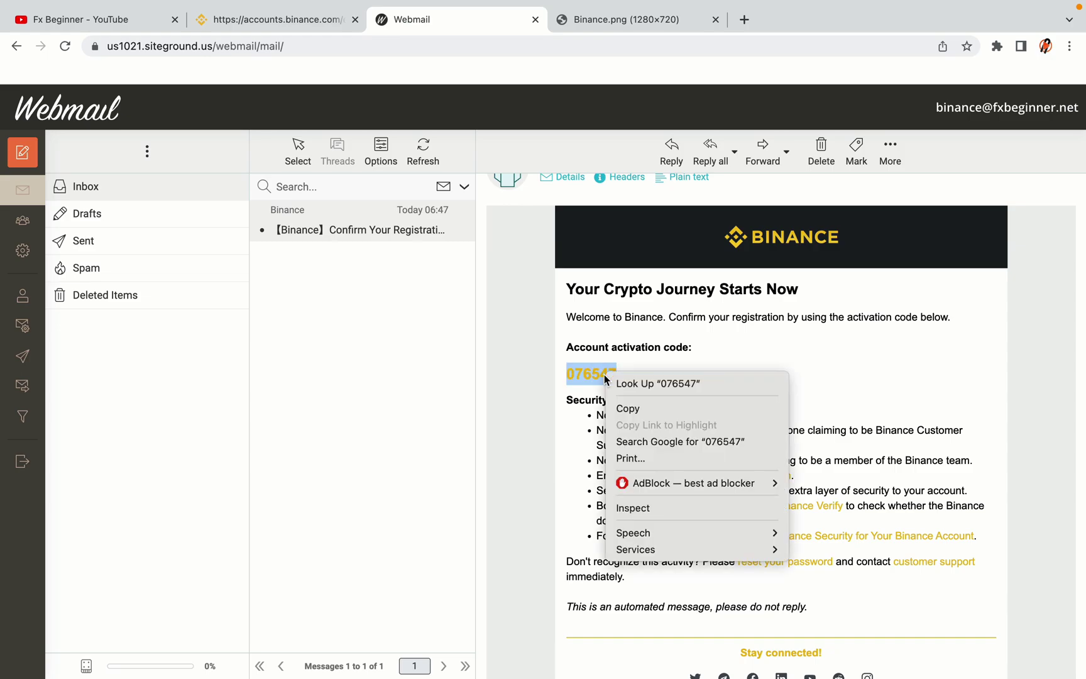
left_click(622, 407)
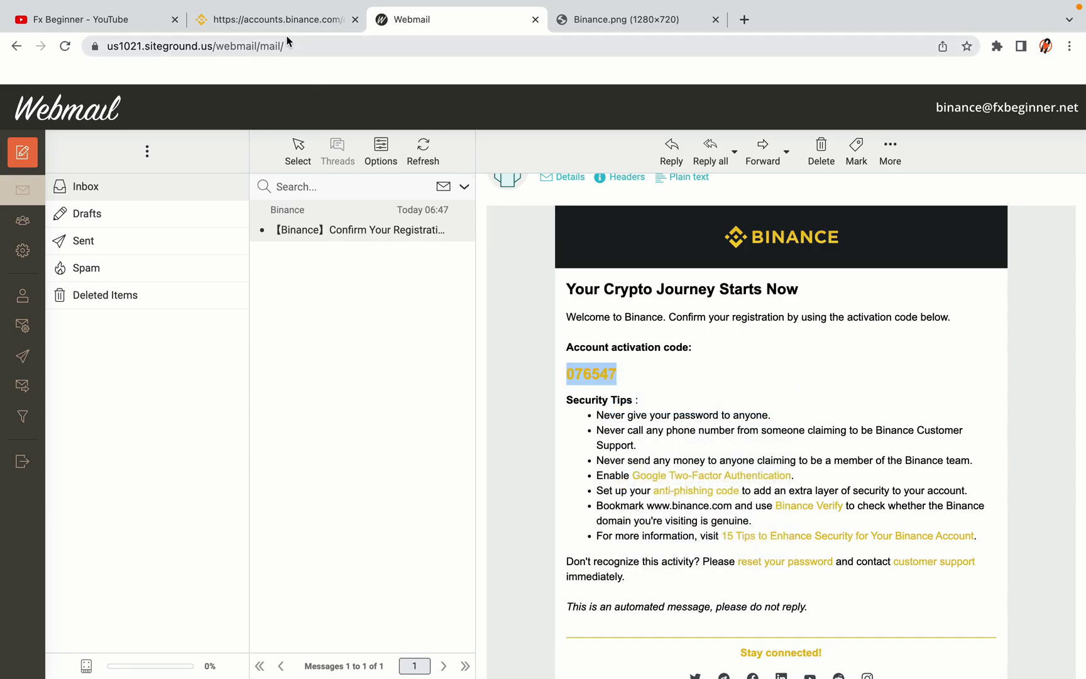
- Return to the Binance email verification page, paste the email verification code and submit it
left_click(283, 19)
left_click(305, 344)
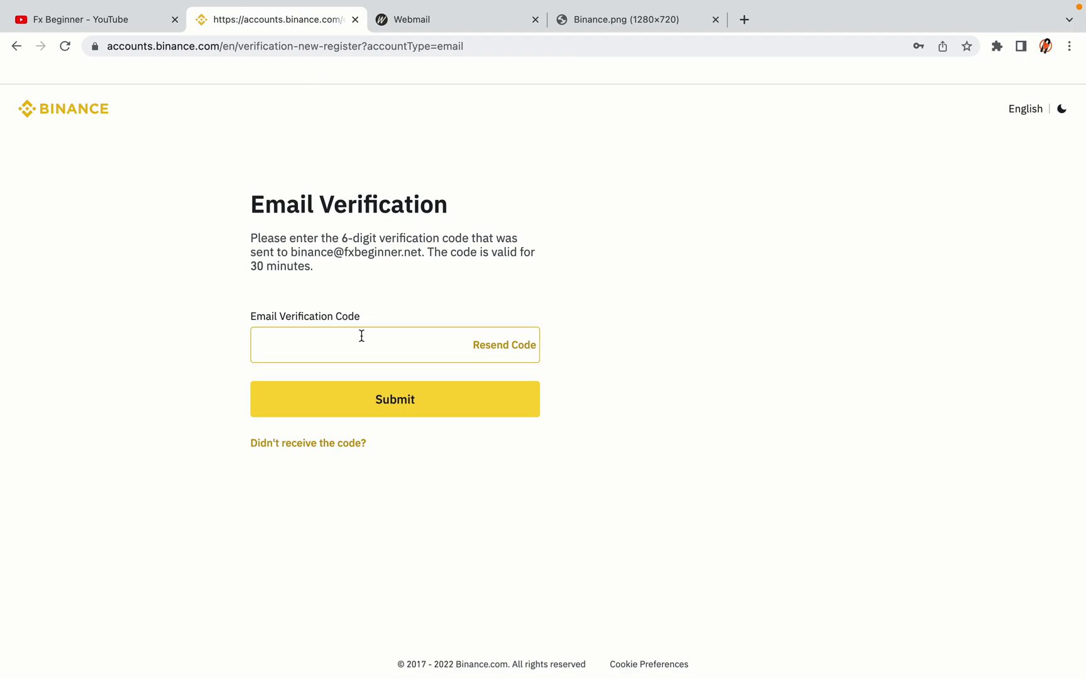
key("ctrl+v")
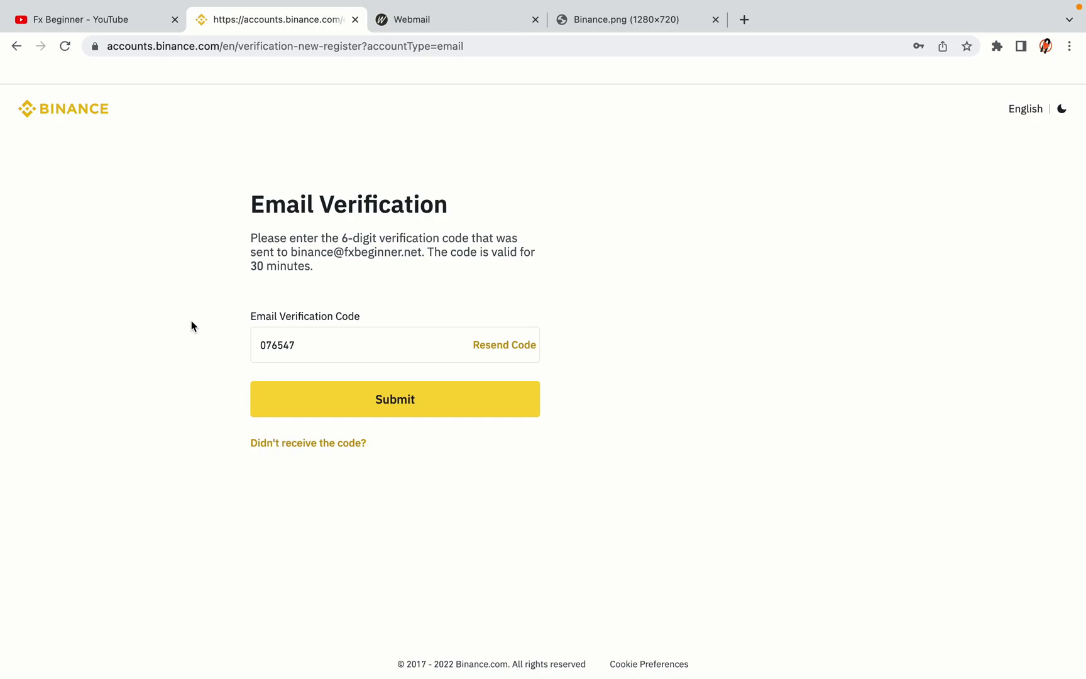
left_click(389, 224)
left_click(501, 413)
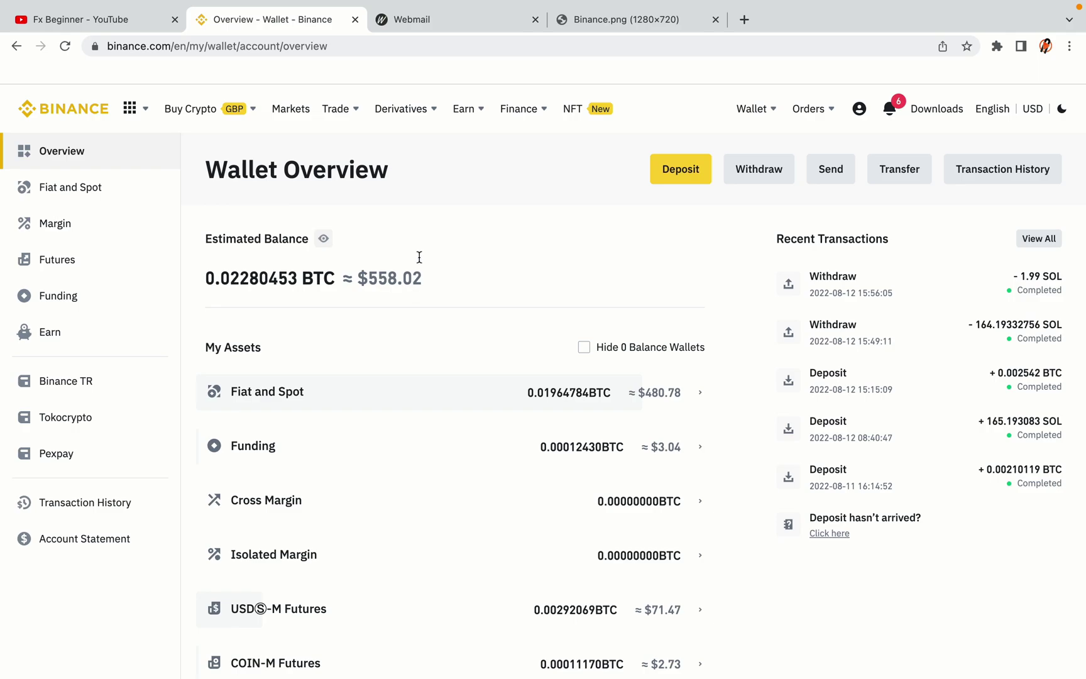
- Review the wallet overview and the Buy Crypto and Trade options, and return to the Binance home page
scroll(668, 289, "down", 3)
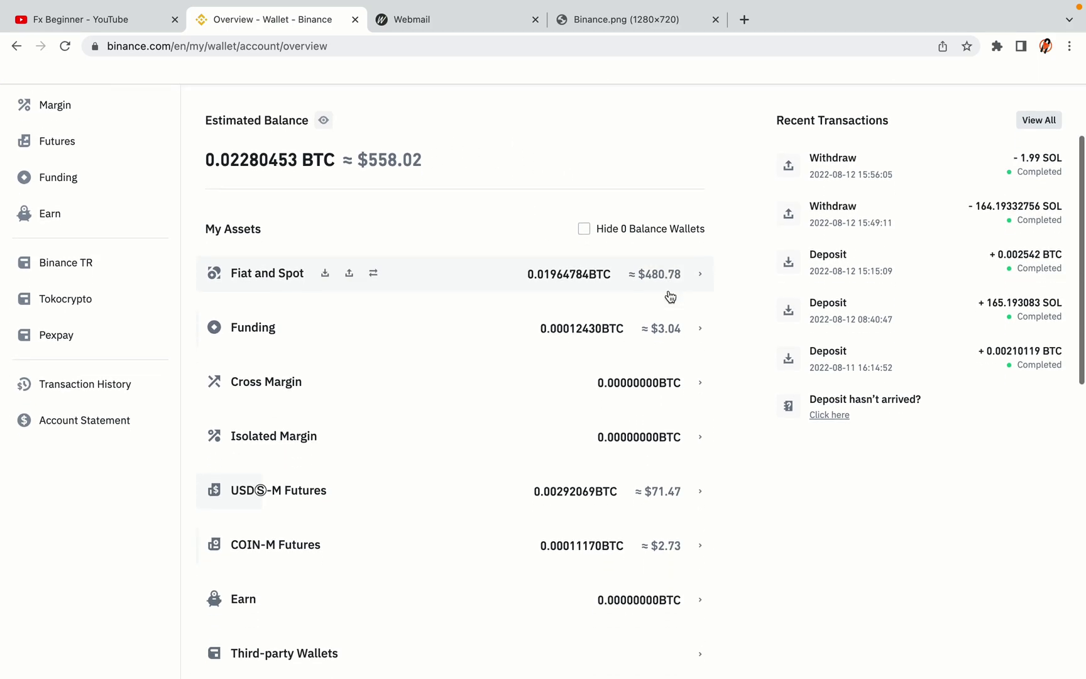
scroll(668, 294, "down", 3)
scroll(669, 294, "up", 6)
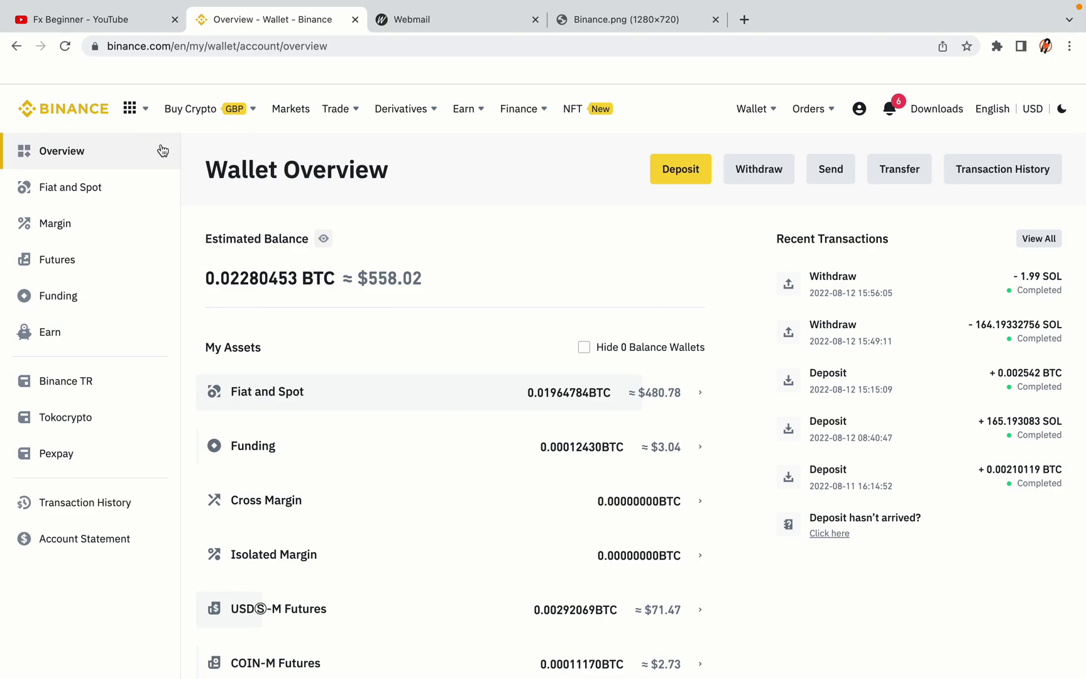
mouse_move(210, 112)
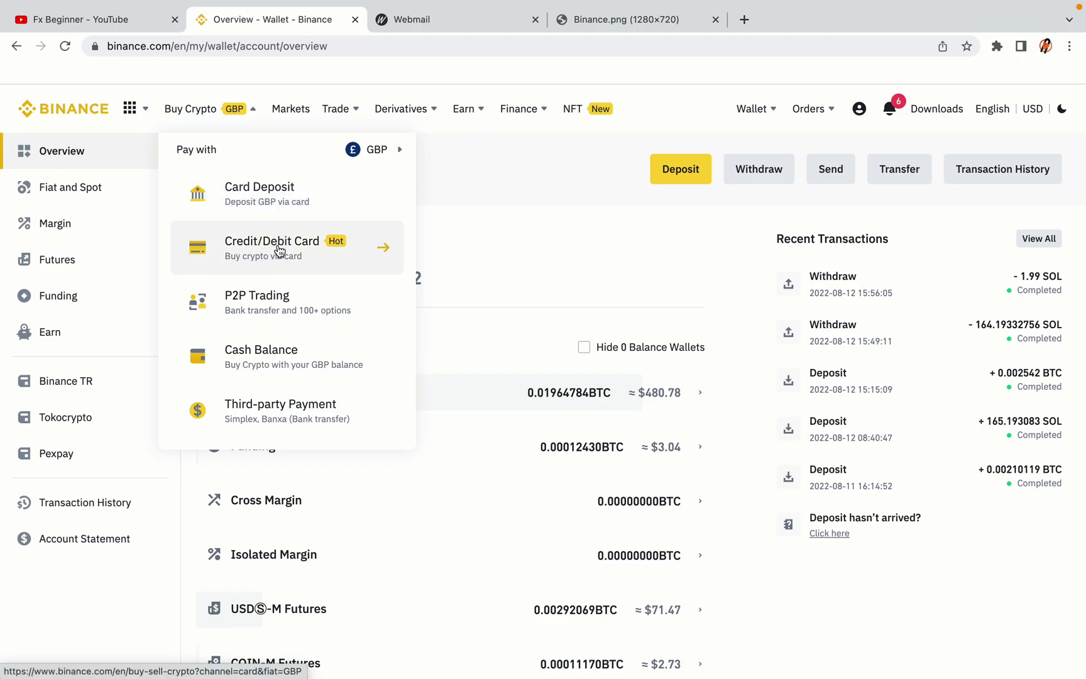
mouse_move(335, 111)
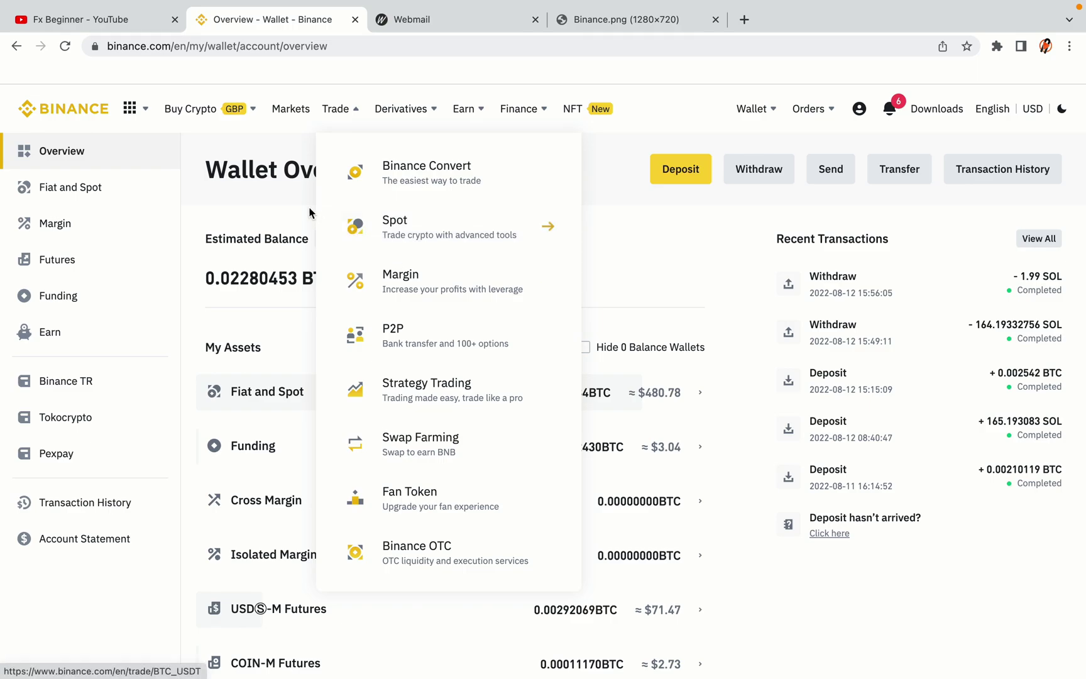
left_click(71, 104)
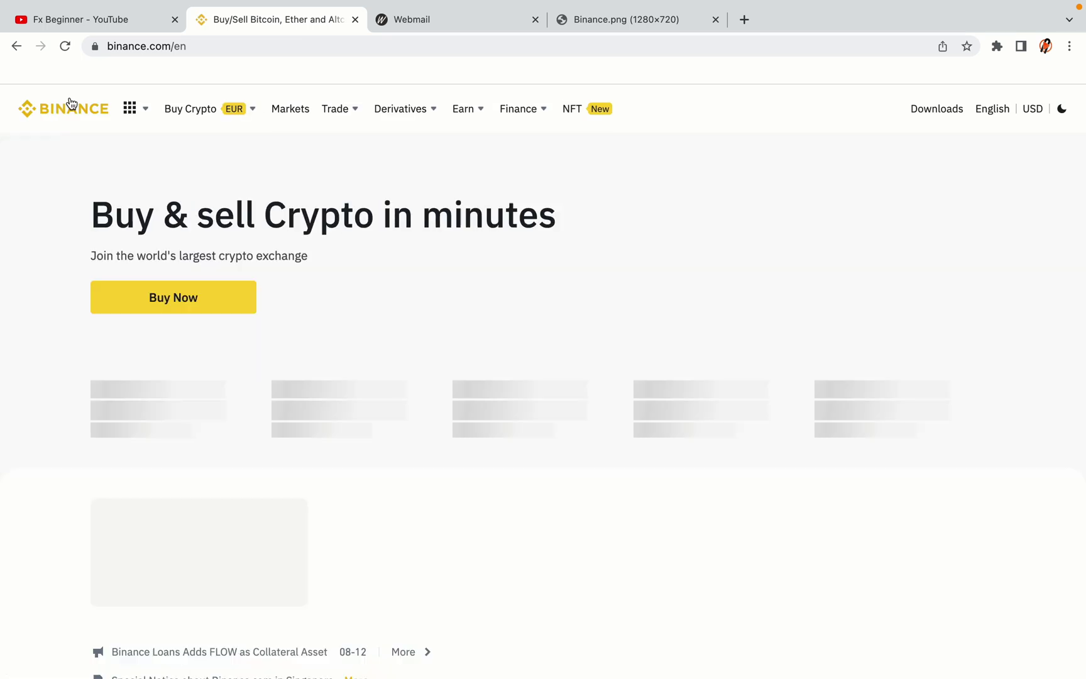